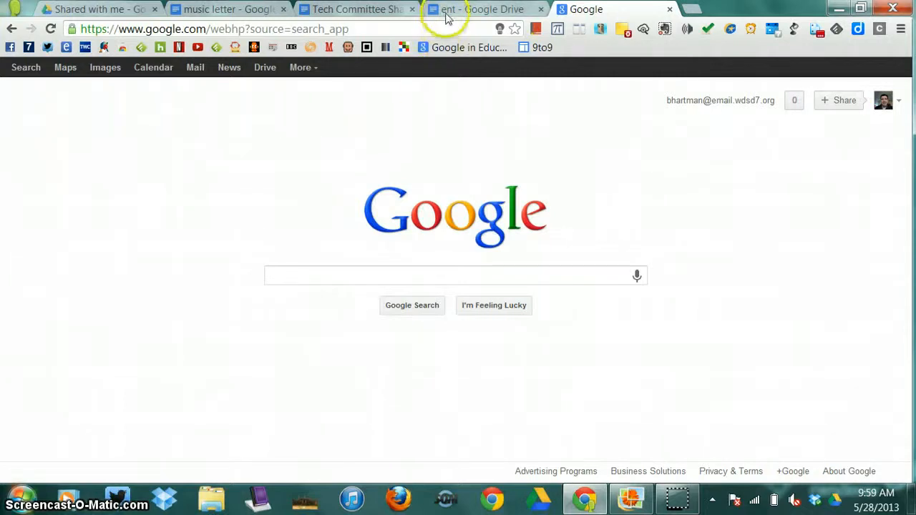
- Look through the three open documents: music letter, Tech Committee Share of ICE13 and ent
click(264, 11)
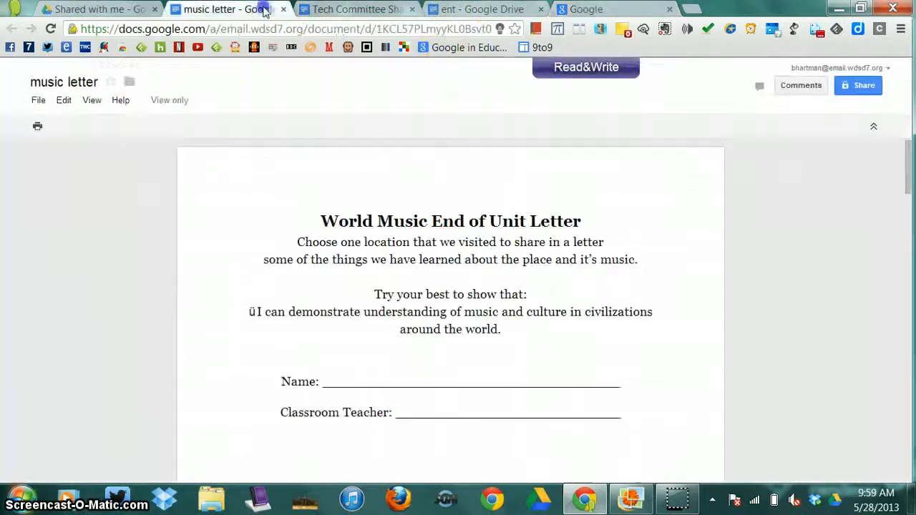
click(331, 10)
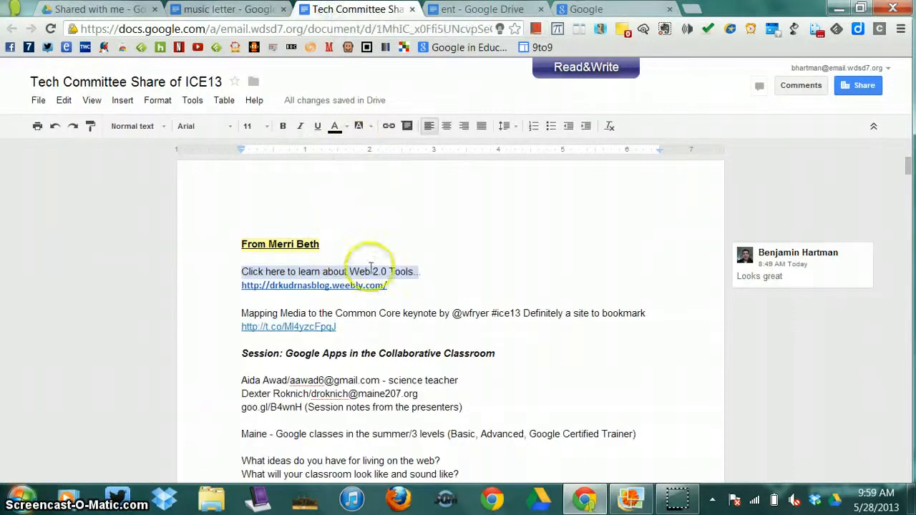
click(472, 9)
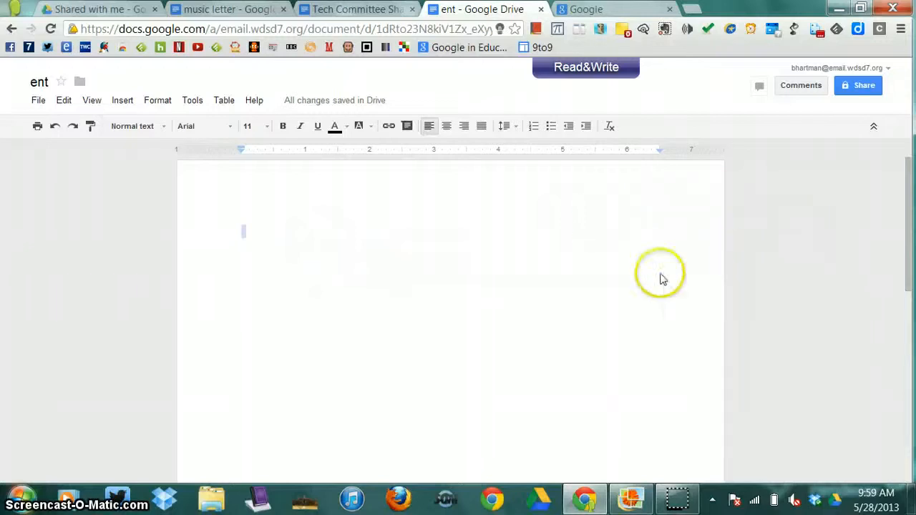
click(229, 10)
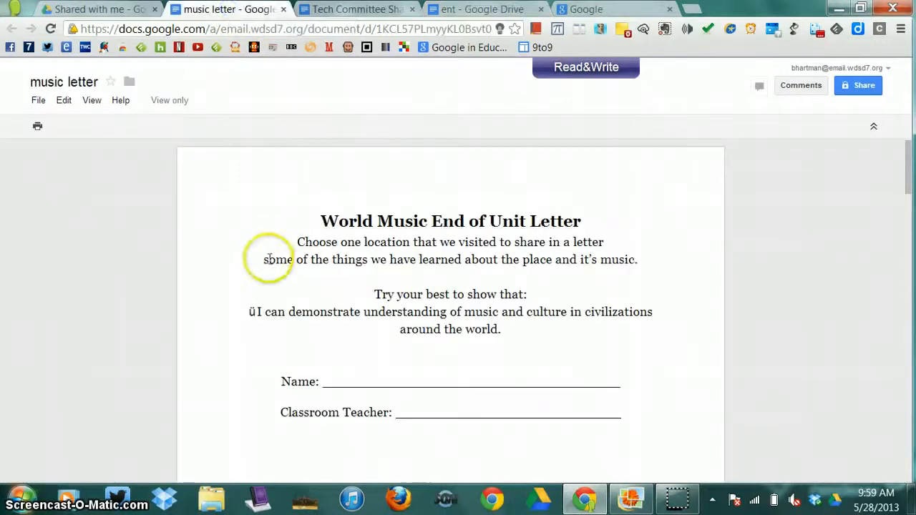
scroll(268, 259, down, 5)
scroll(269, 259, up, 5)
- Open the sharing settings of the ent document and select its share link
click(442, 10)
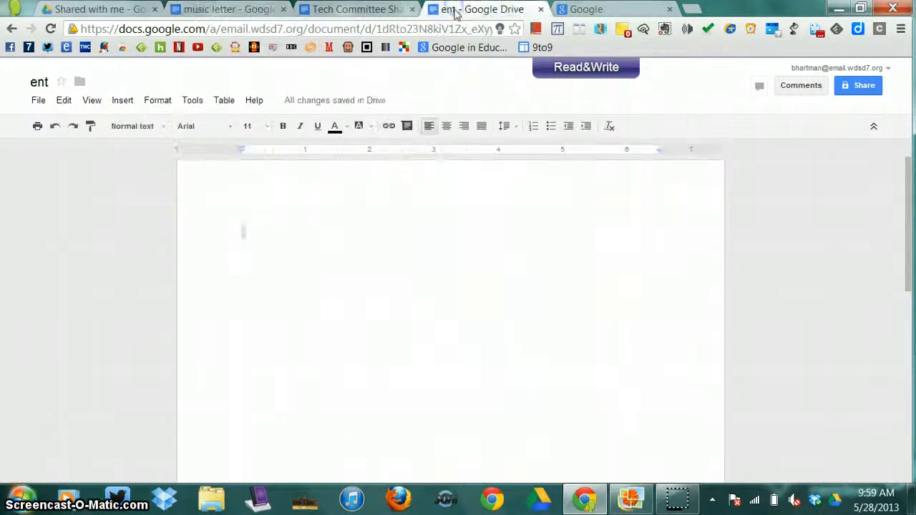
click(38, 101)
click(45, 127)
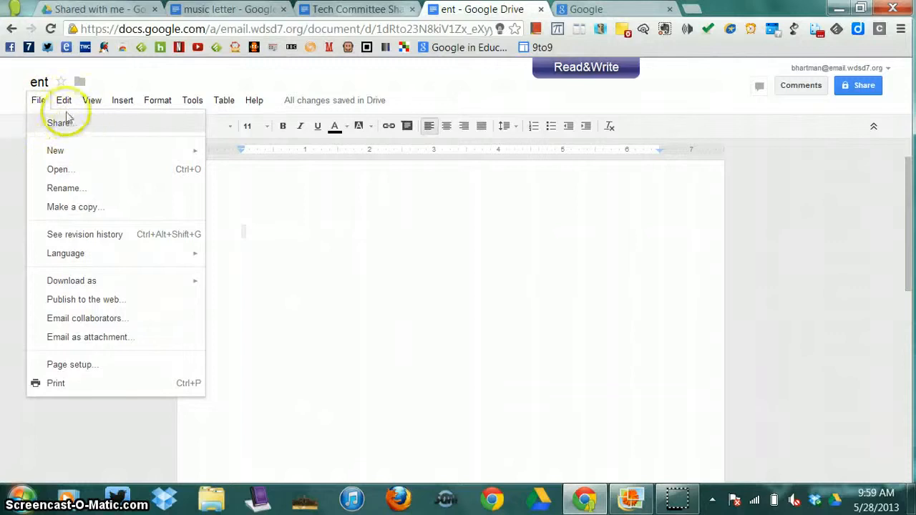
click(63, 126)
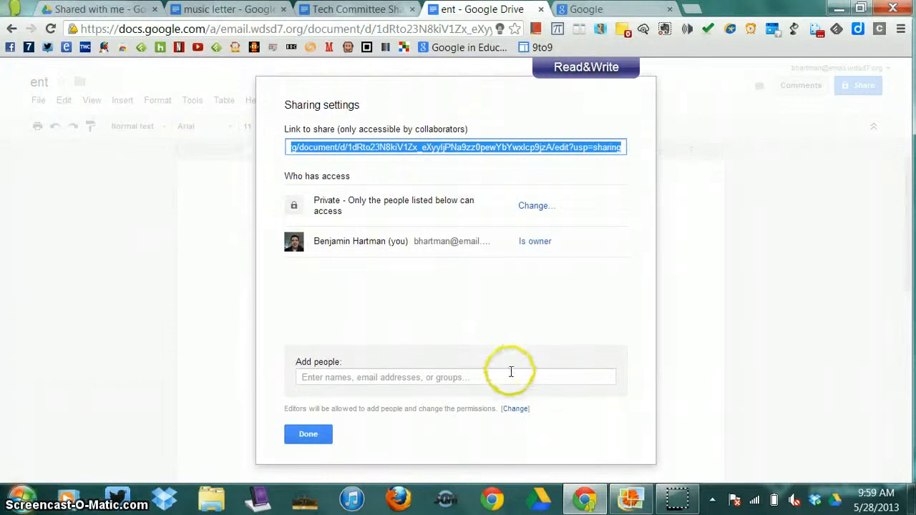
click(423, 149)
click(457, 152)
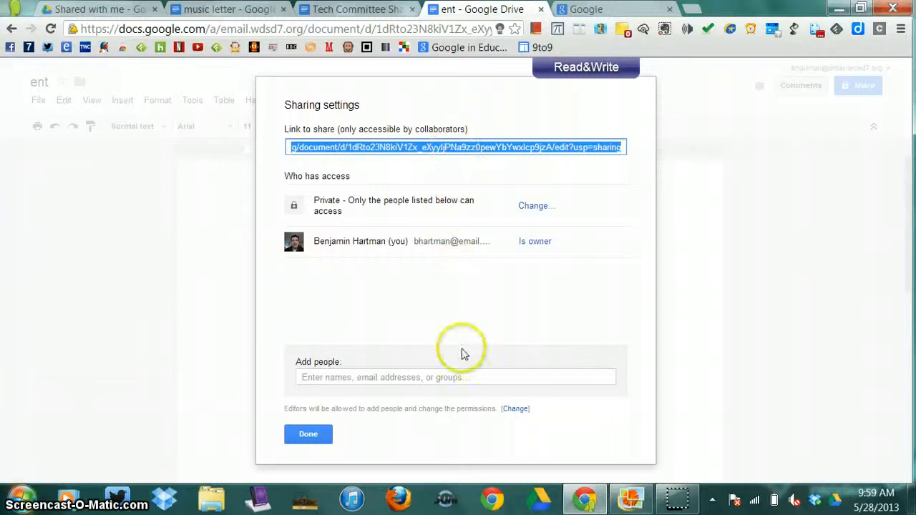
- Enter the colleague's suggested e-mail address as a person to add to the ent document
click(467, 376)
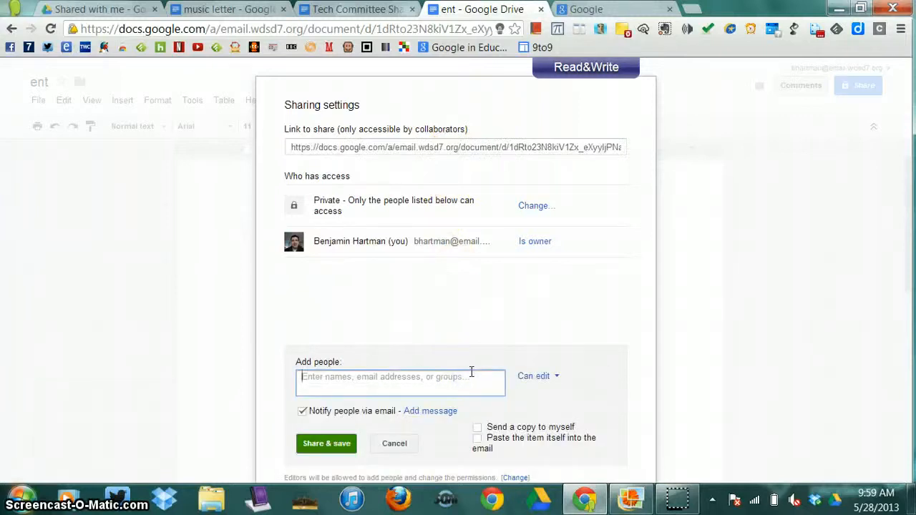
text(lappl)
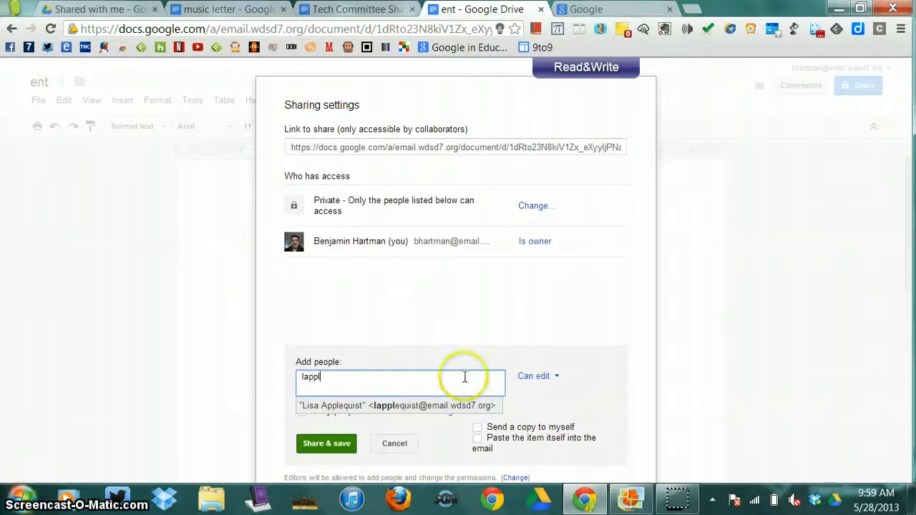
click(425, 407)
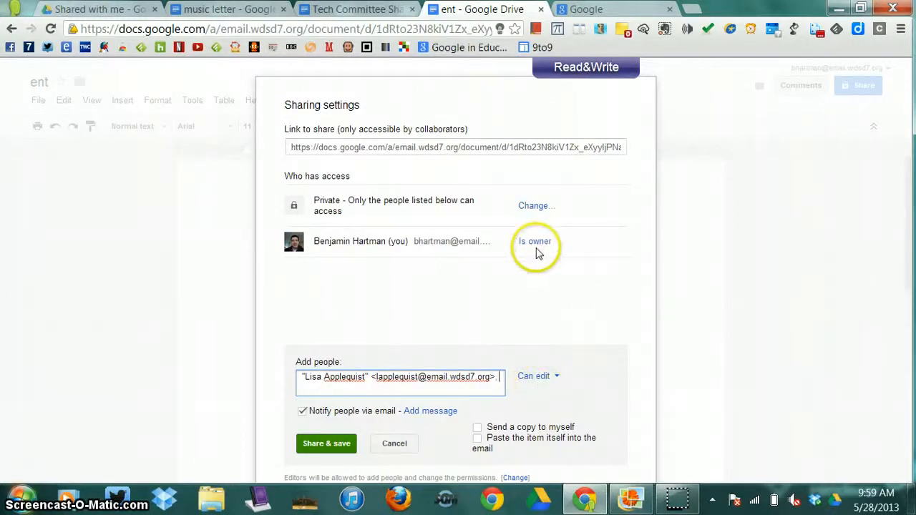
- Try the Can comment and Can view permission levels for the colleague being added
click(557, 379)
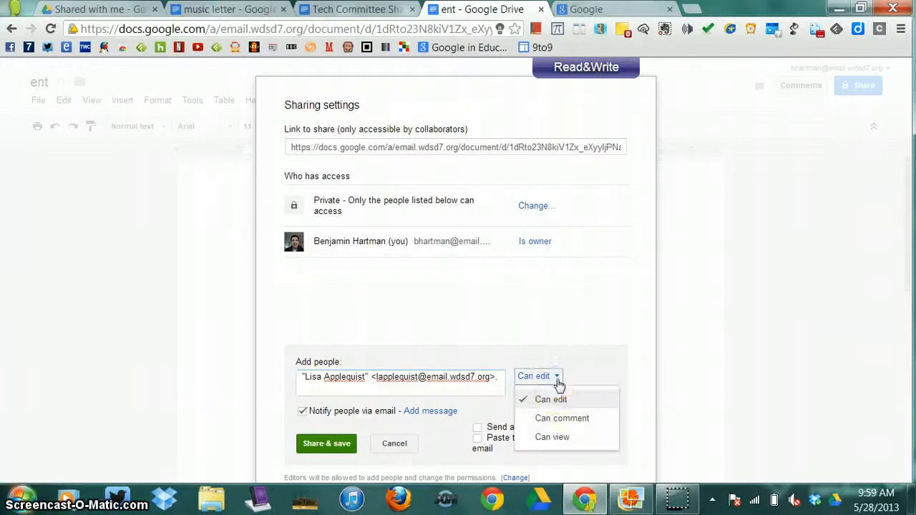
click(565, 404)
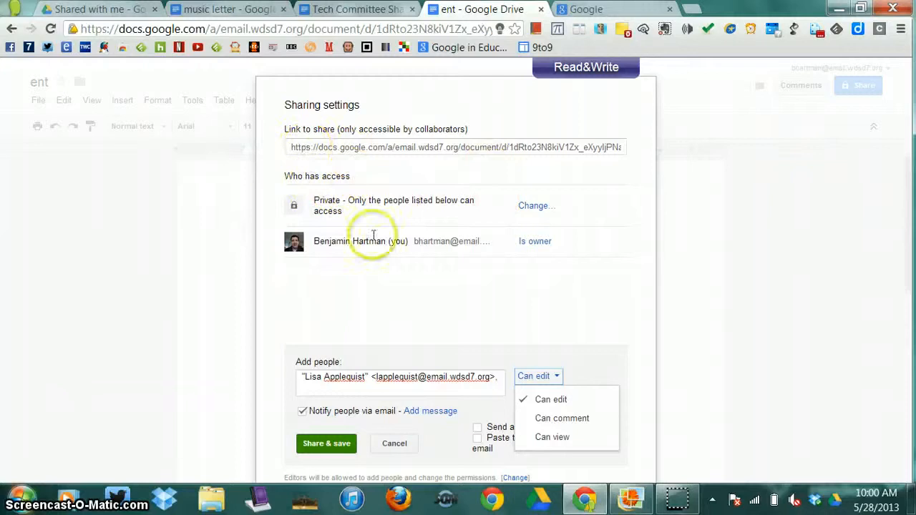
click(560, 422)
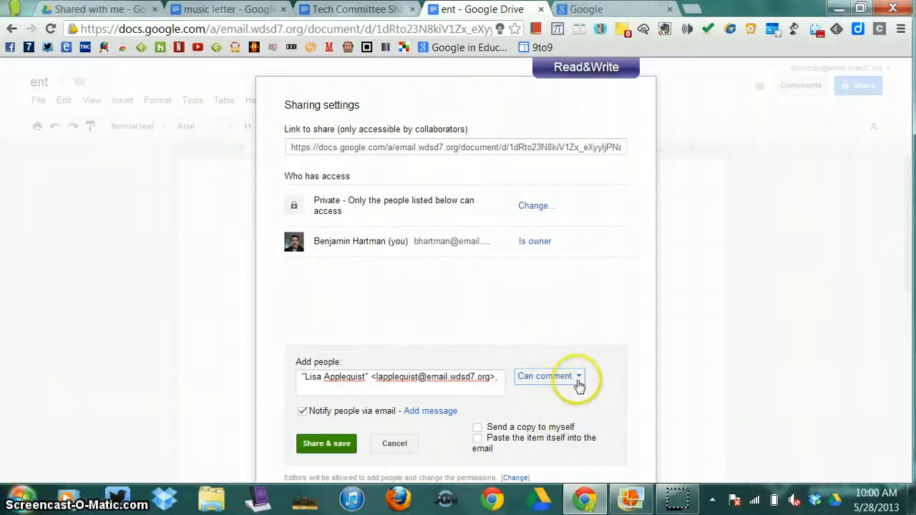
click(579, 379)
click(561, 439)
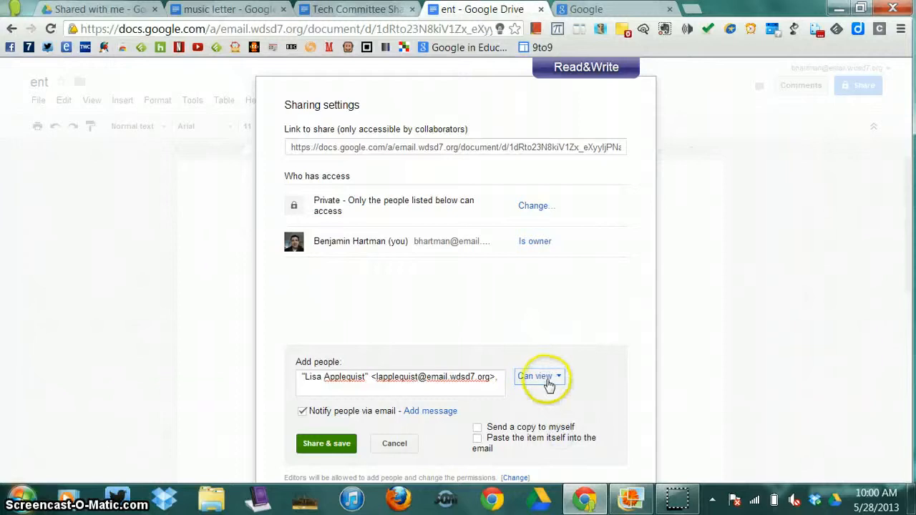
- Give the added colleague Can edit permission, save the share and close the sharing settings
click(558, 379)
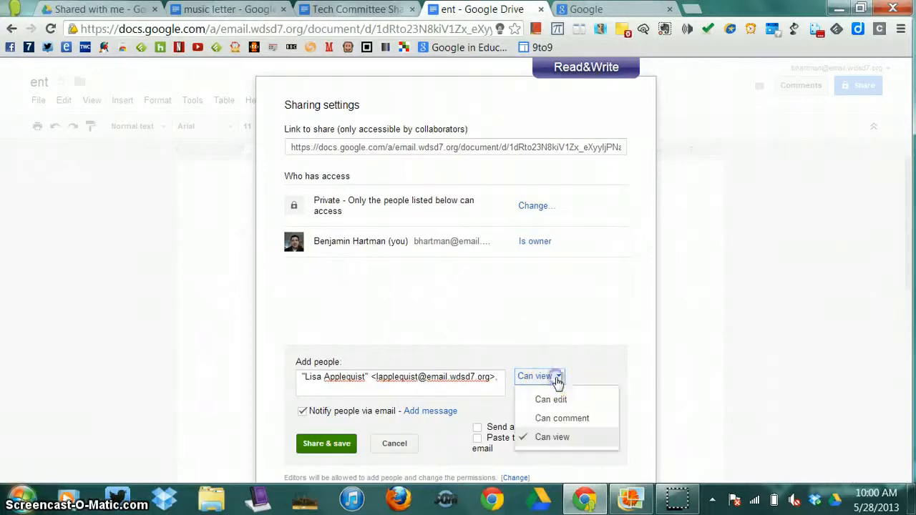
click(559, 399)
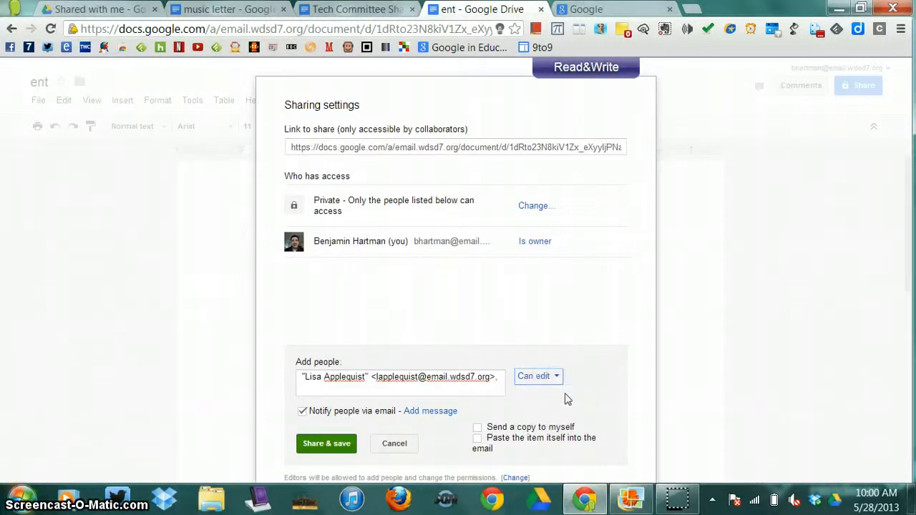
click(321, 443)
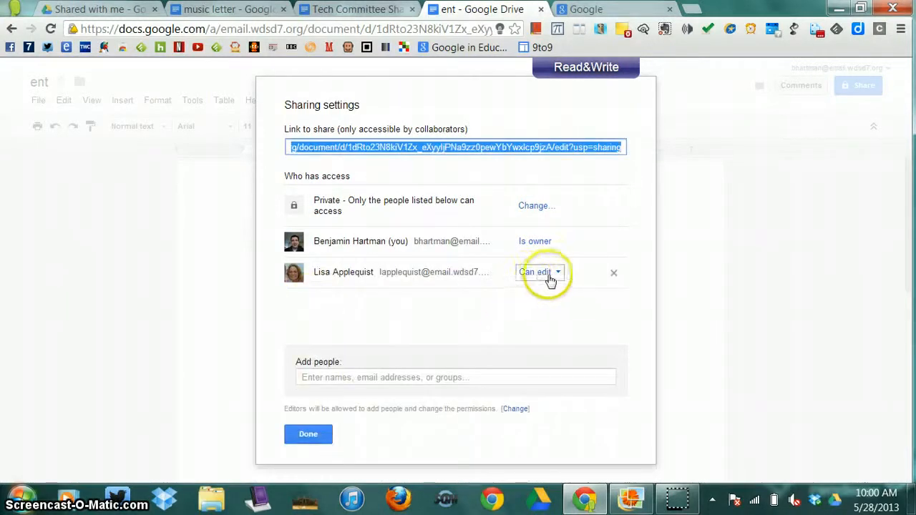
click(308, 433)
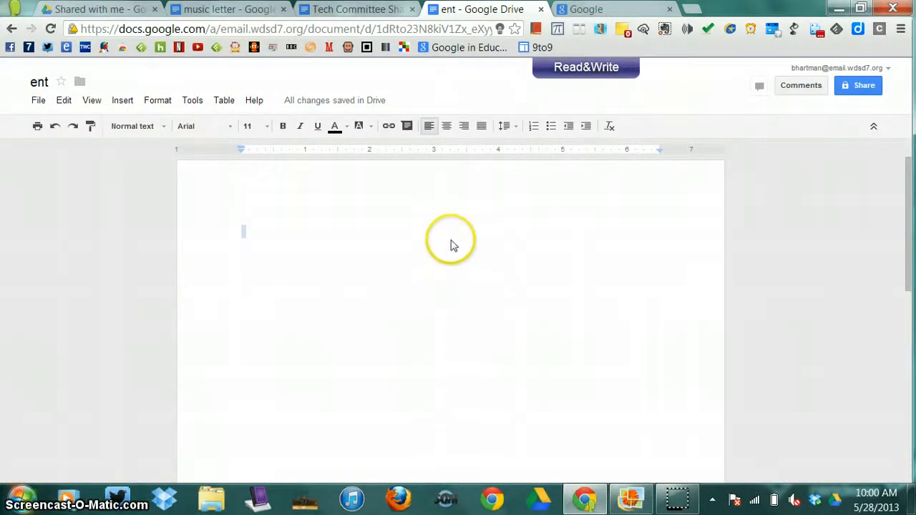
- In Tech Committee Share of ICE13, add the comment "looks great!" to the line "Provide 24/7 access to class materials"
click(350, 15)
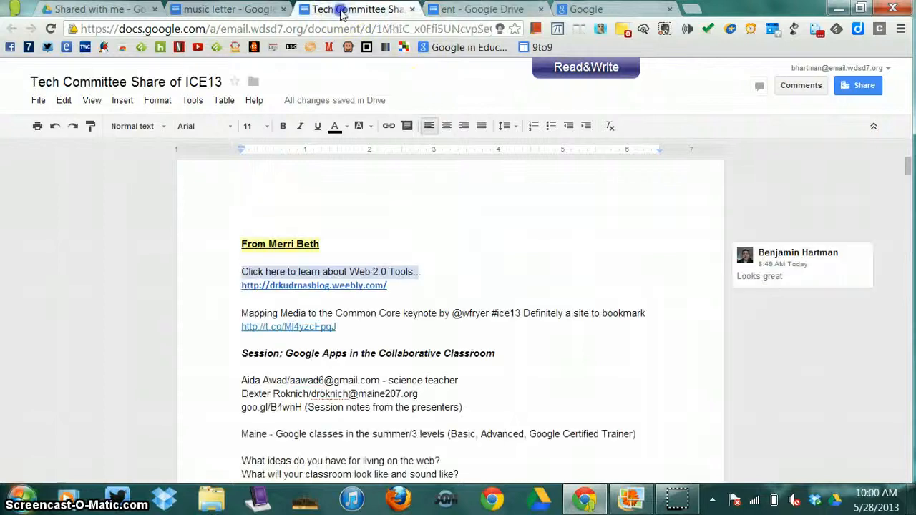
scroll(379, 287, down, 4)
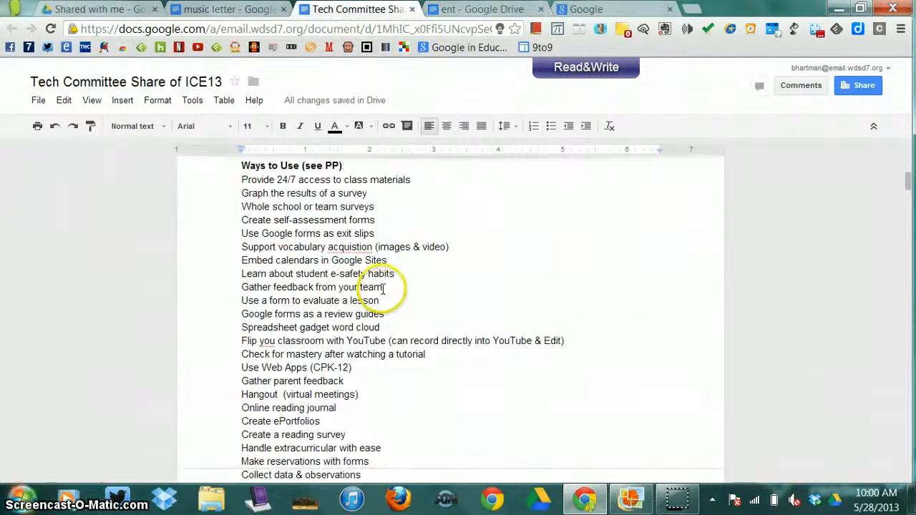
scroll(384, 289, up, 2)
click(238, 313)
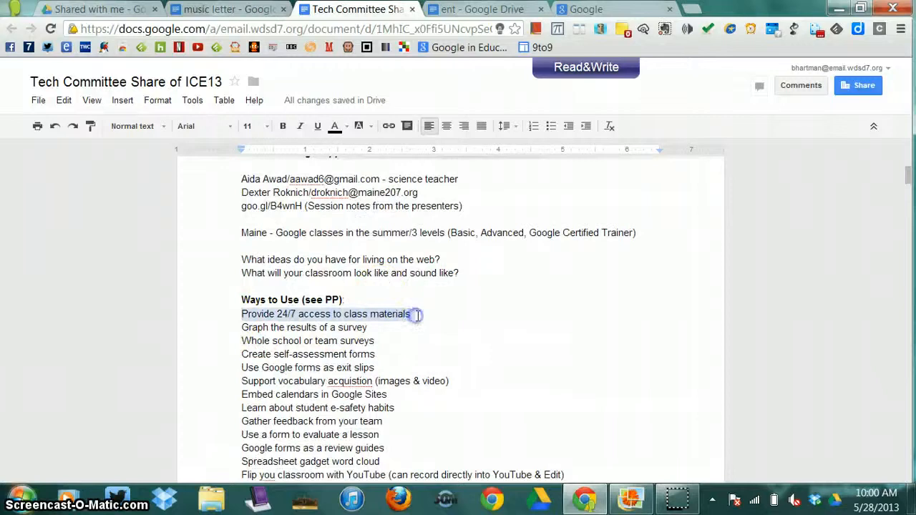
right_click(406, 313)
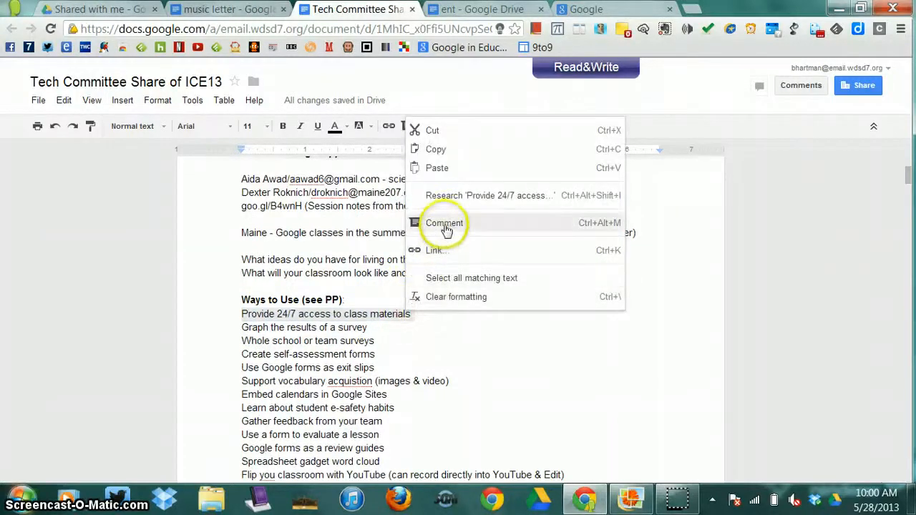
click(442, 225)
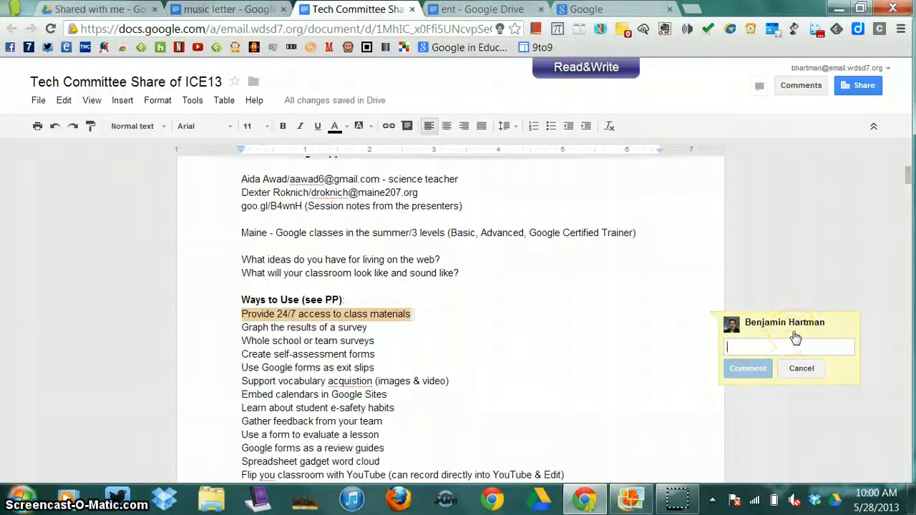
text(looks great!)
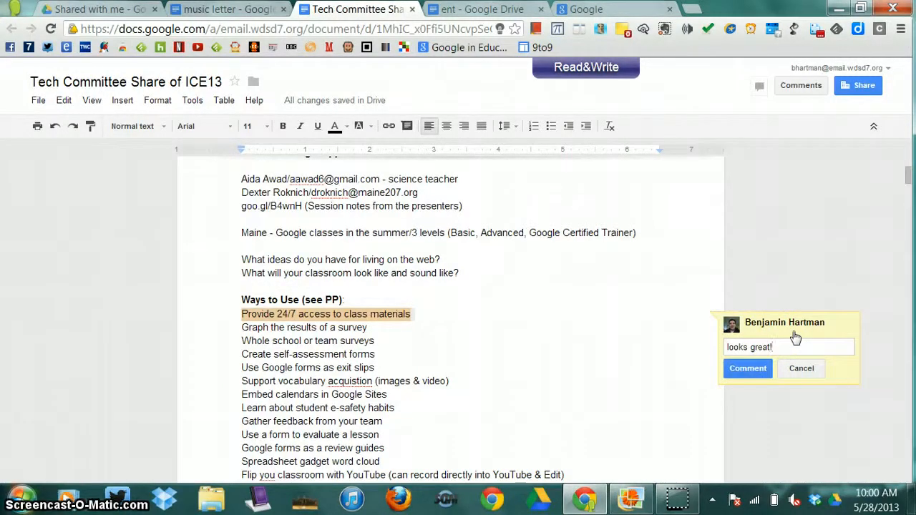
click(747, 368)
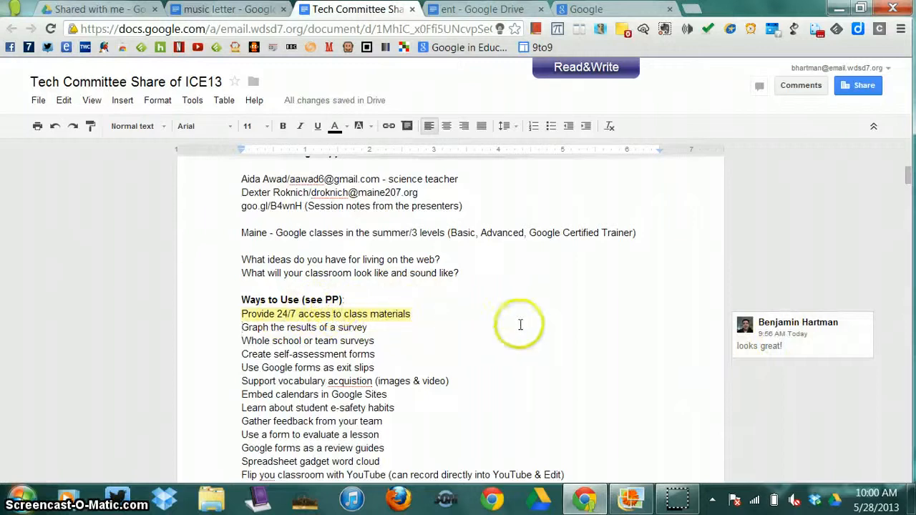
- Review the list of all comments on the Tech Committee document, then close it and return to the document's beginning
click(803, 89)
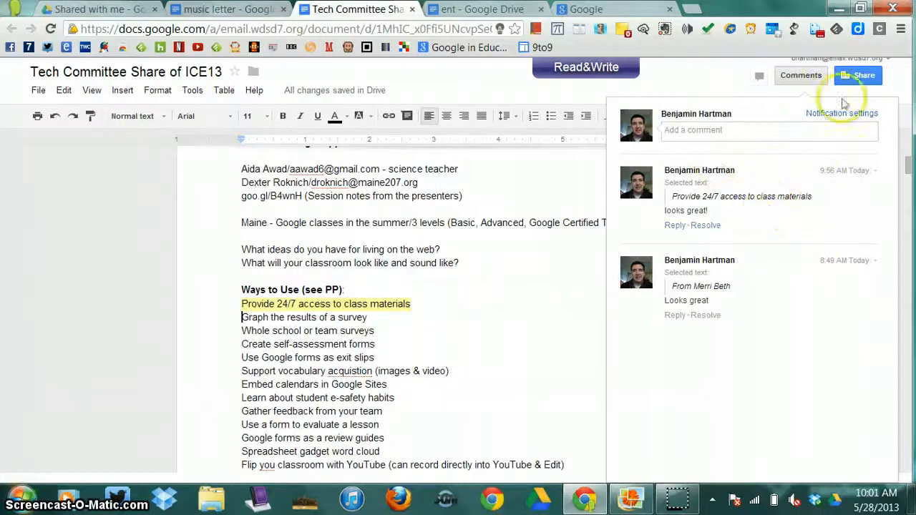
click(805, 77)
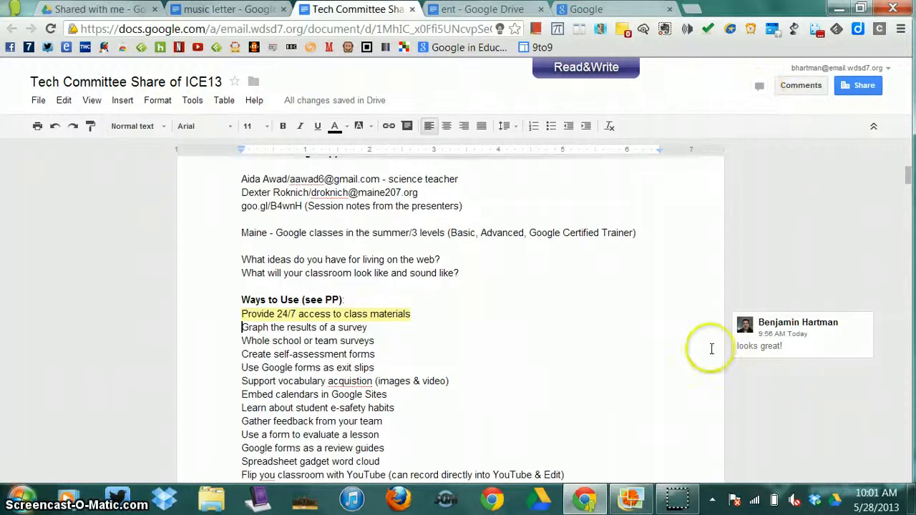
scroll(691, 353, up, 3)
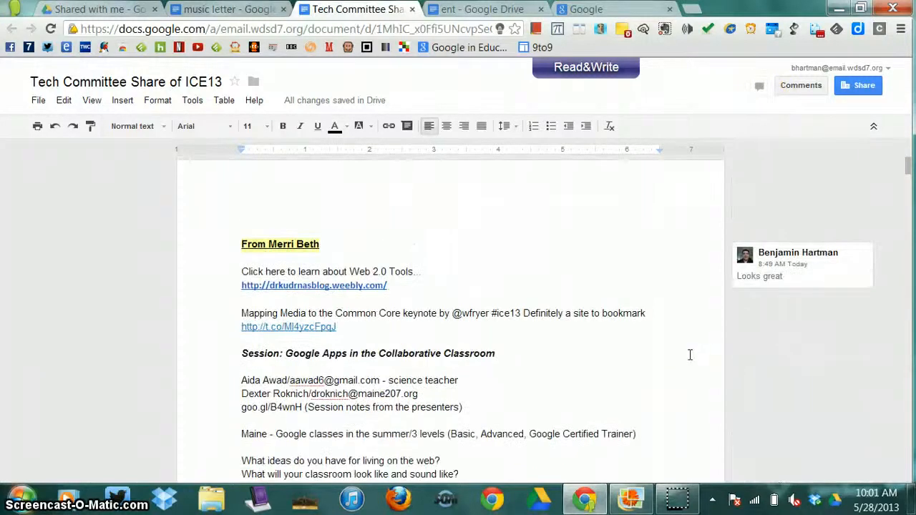
- Check the View only status of the music letter document and read through its contents
click(239, 11)
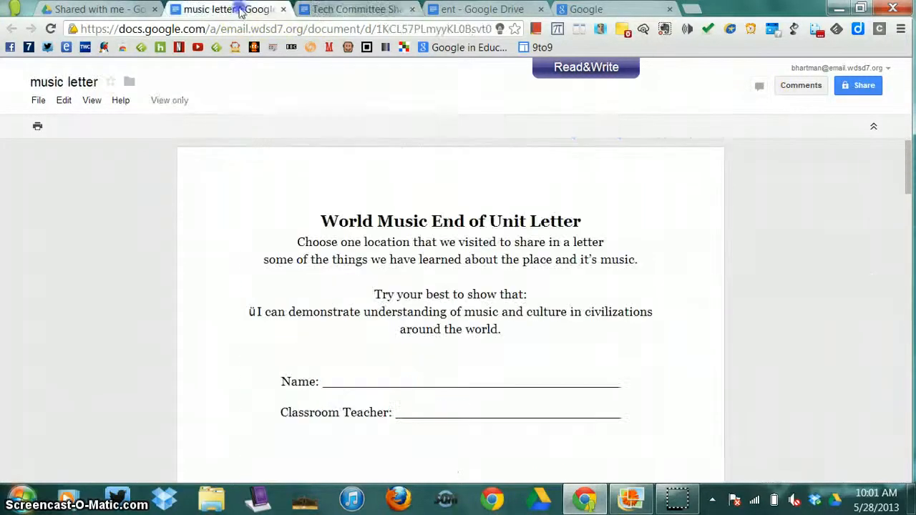
click(167, 103)
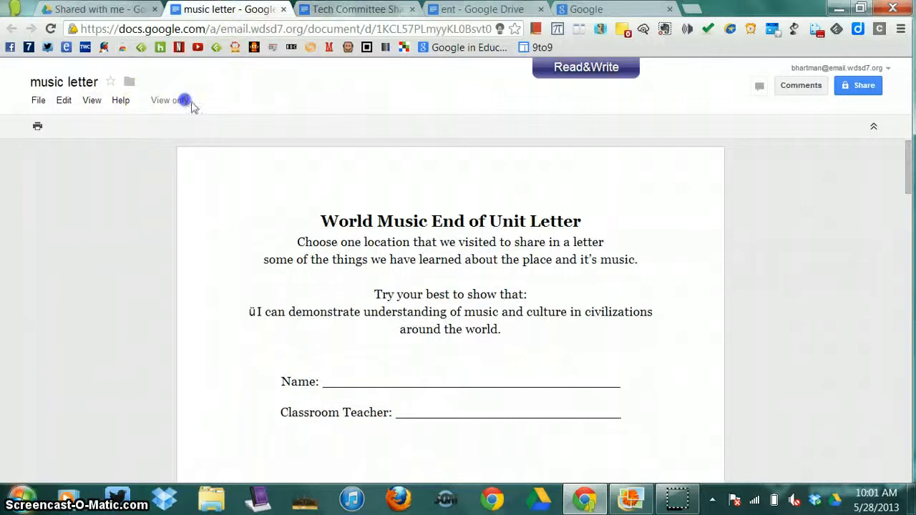
scroll(279, 232, down, 10)
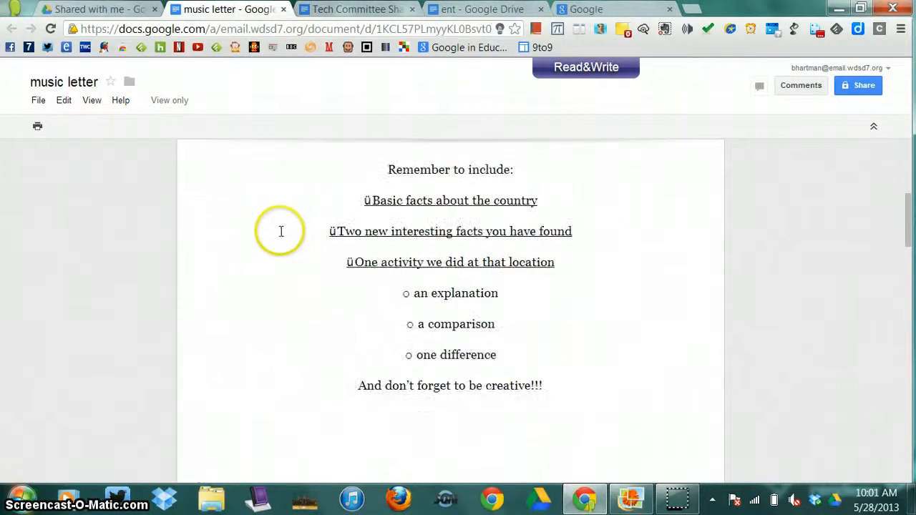
scroll(303, 272, down, 6)
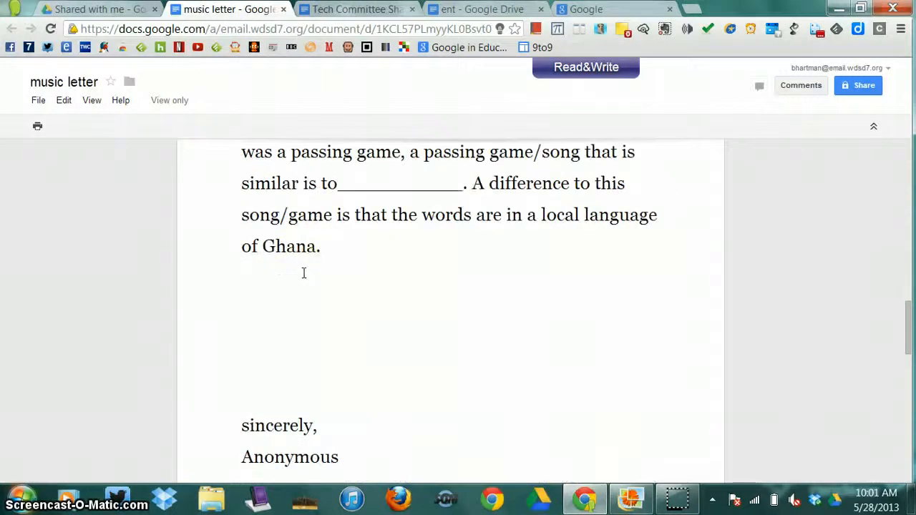
scroll(304, 272, up, 8)
scroll(303, 273, up, 9)
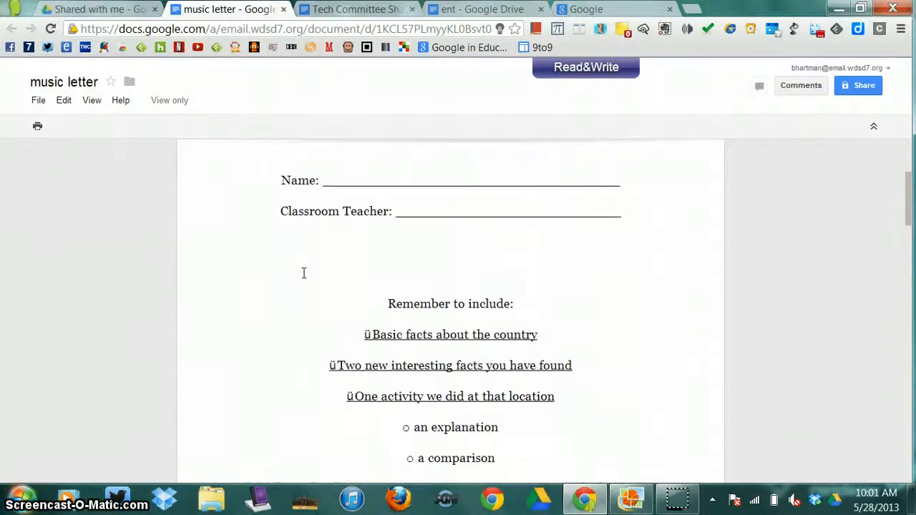
scroll(303, 271, down, 5)
scroll(303, 272, down, 8)
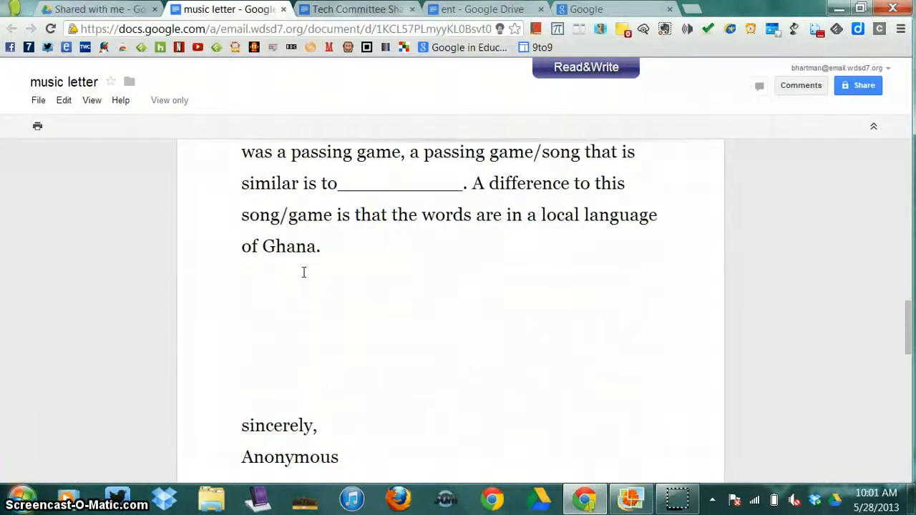
- Compare the view-only music letter with the editable Tech Committee Share of ICE13 and ent documents
scroll(303, 272, up, 8)
click(303, 265)
click(213, 126)
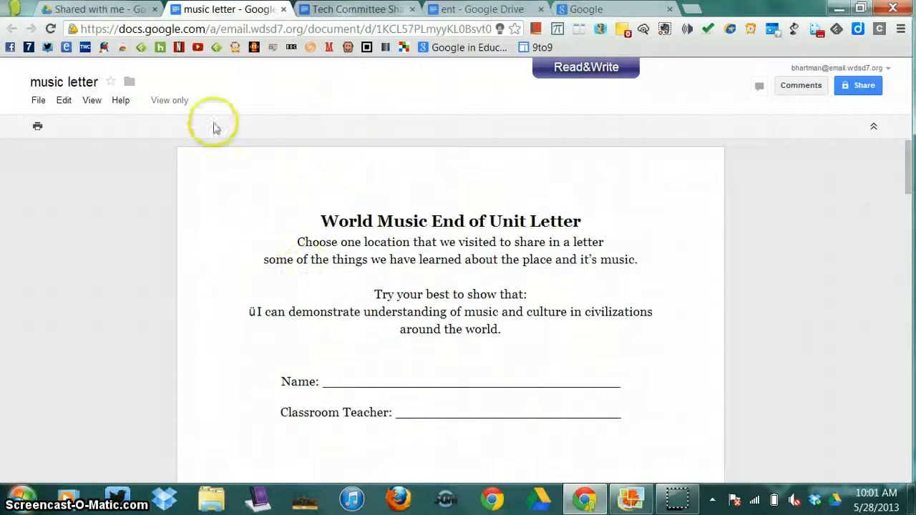
click(339, 11)
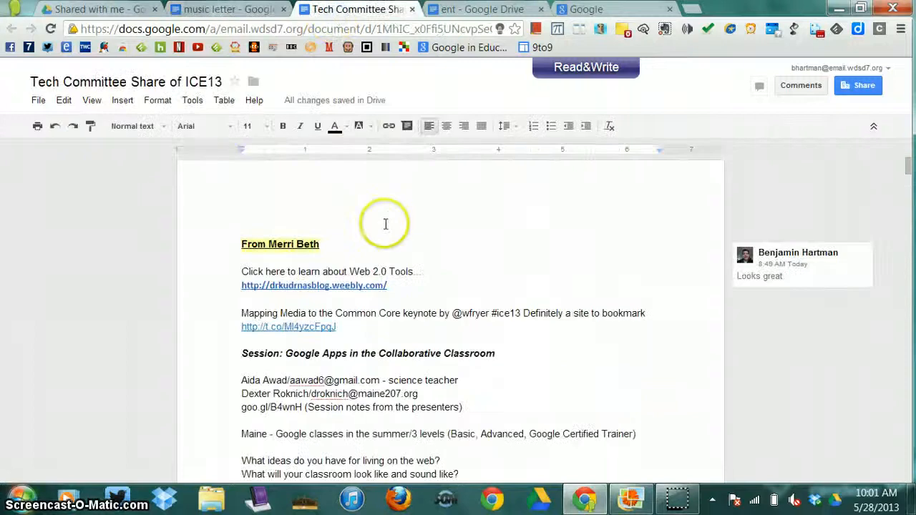
click(459, 10)
click(375, 10)
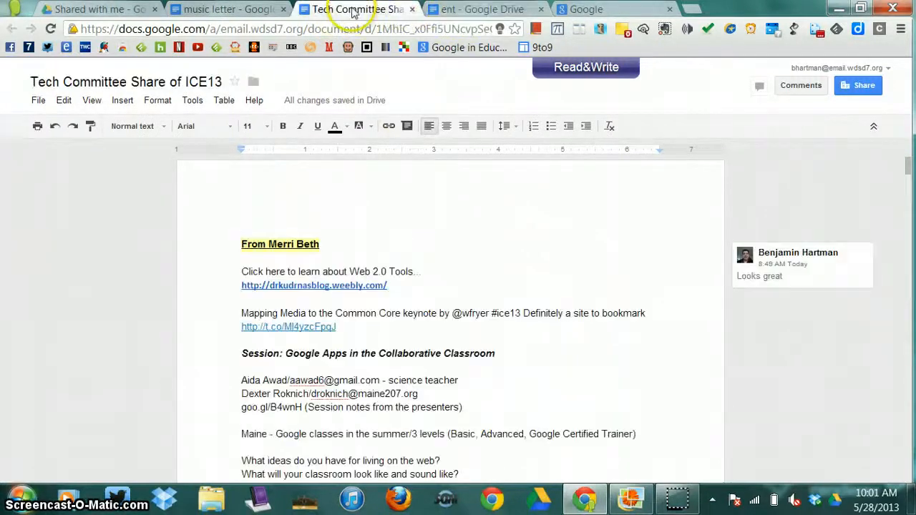
click(448, 9)
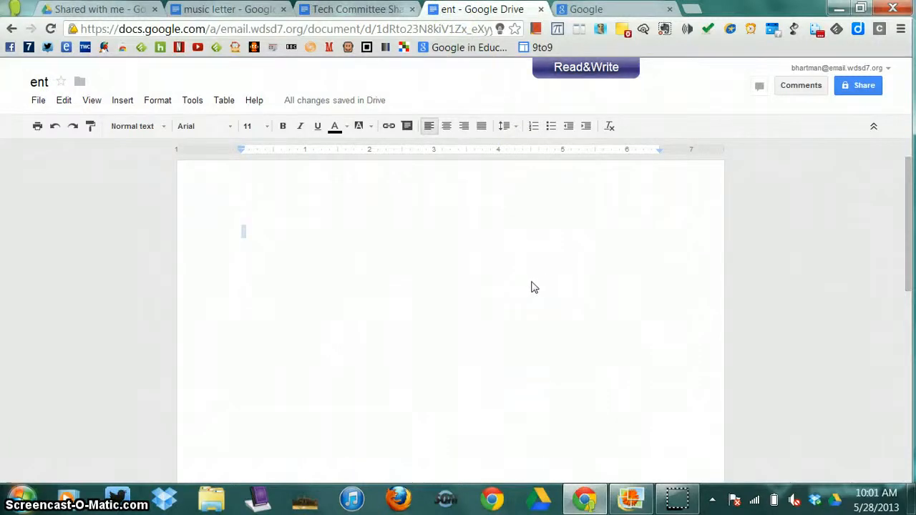
click(541, 280)
click(363, 10)
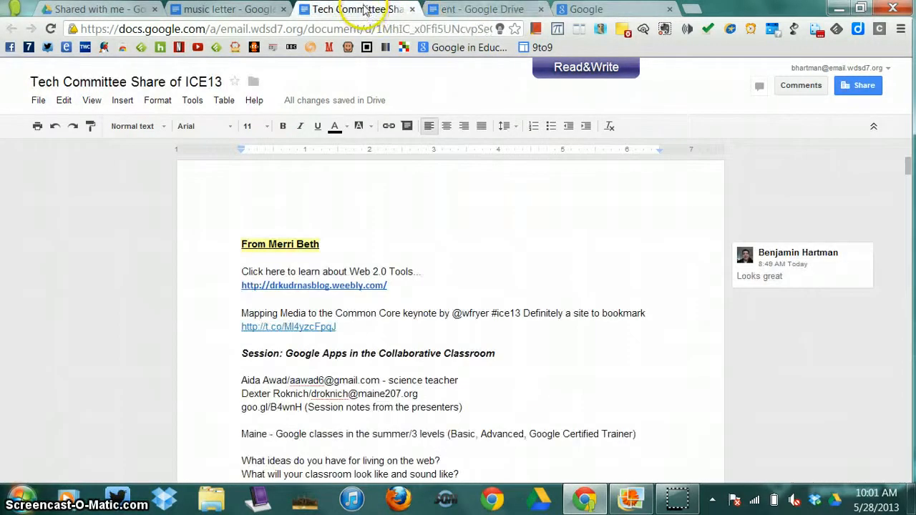
mouse_move(289, 104)
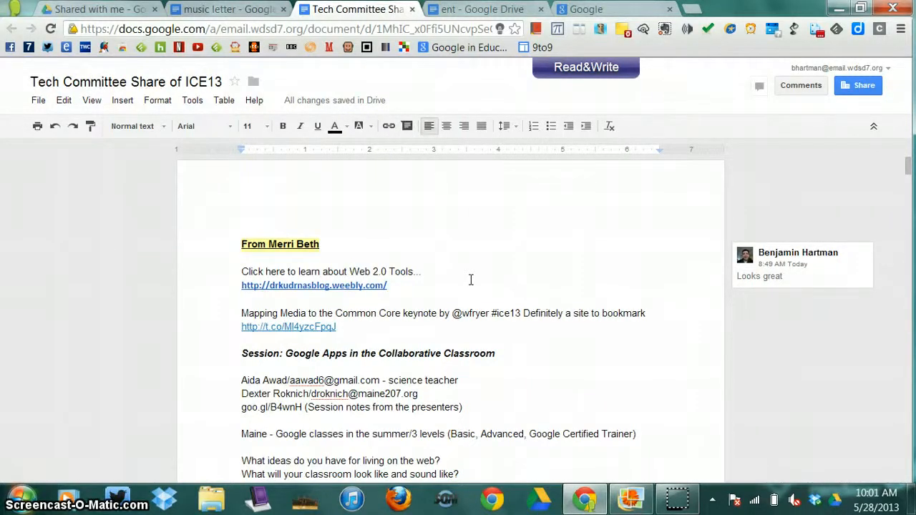
- Rename the ent document as Reading Response 5-29-2013
click(480, 9)
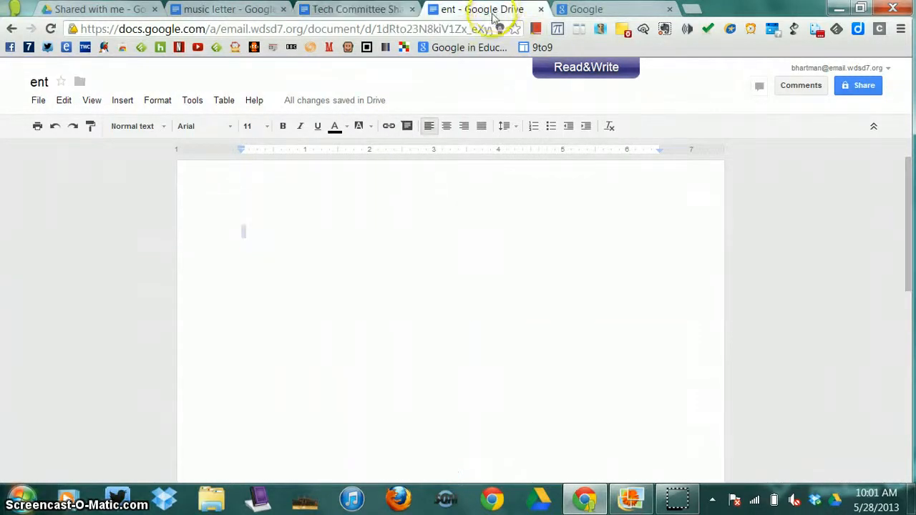
click(39, 82)
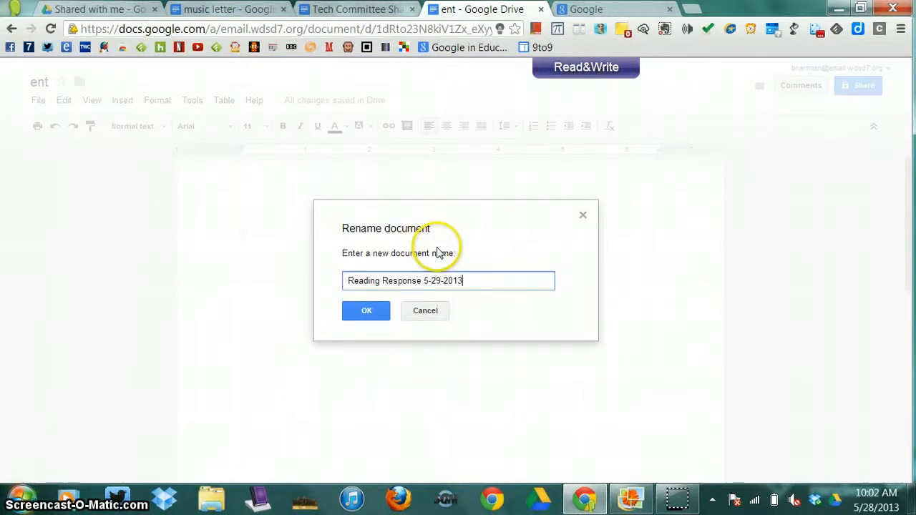
click(366, 310)
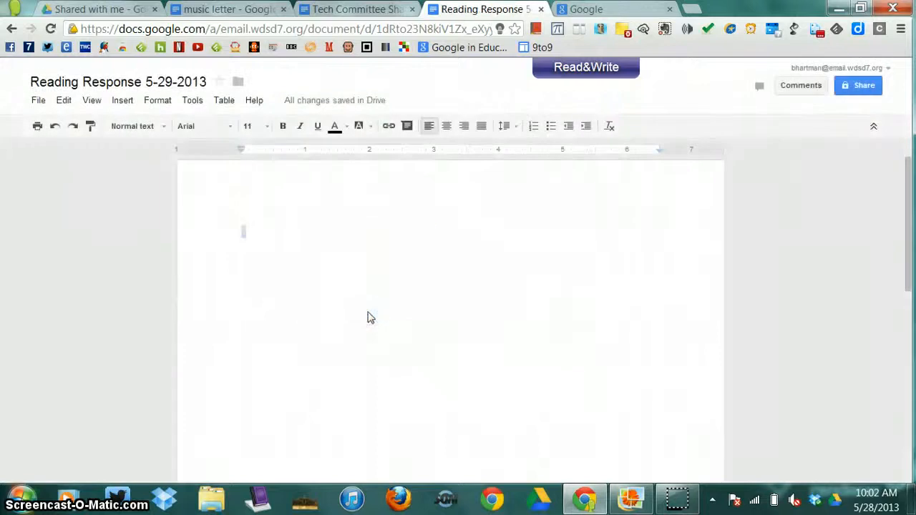
- Remove the colleague from the sharing settings of Reading Response 5-29-2013 and save the change
click(39, 101)
click(43, 123)
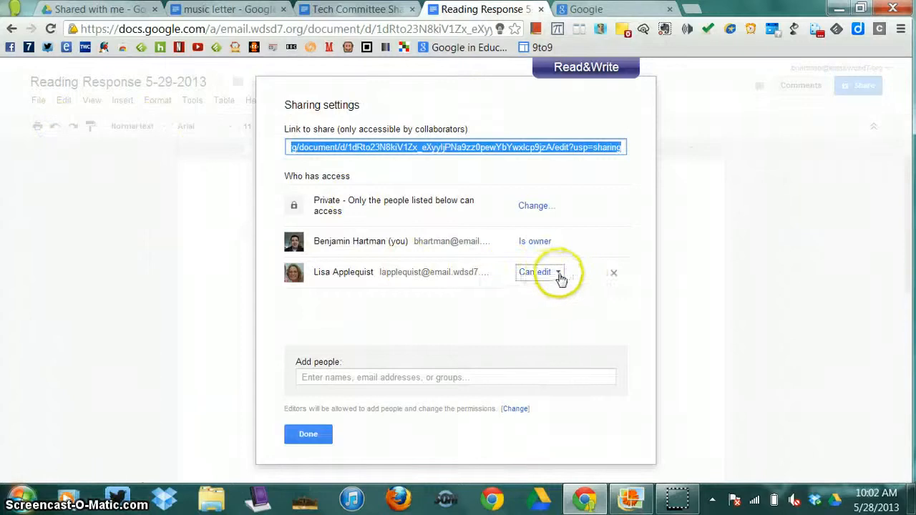
click(614, 274)
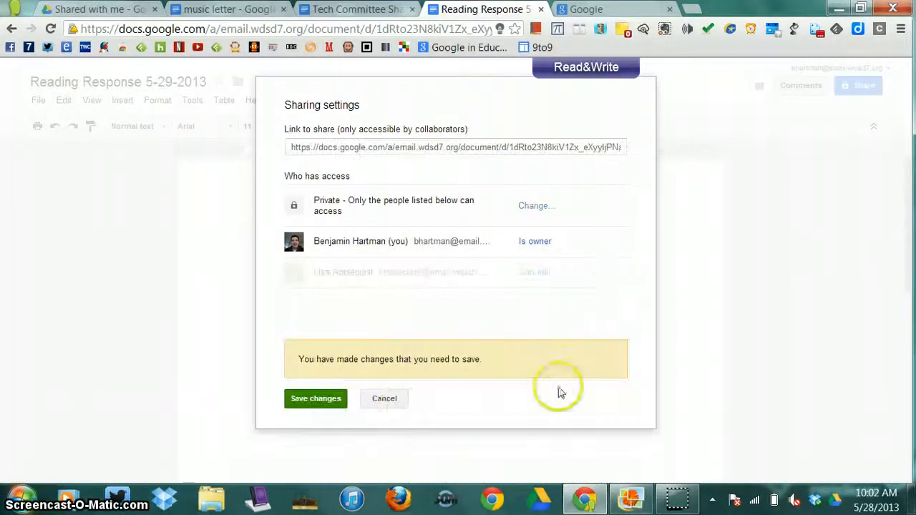
click(312, 399)
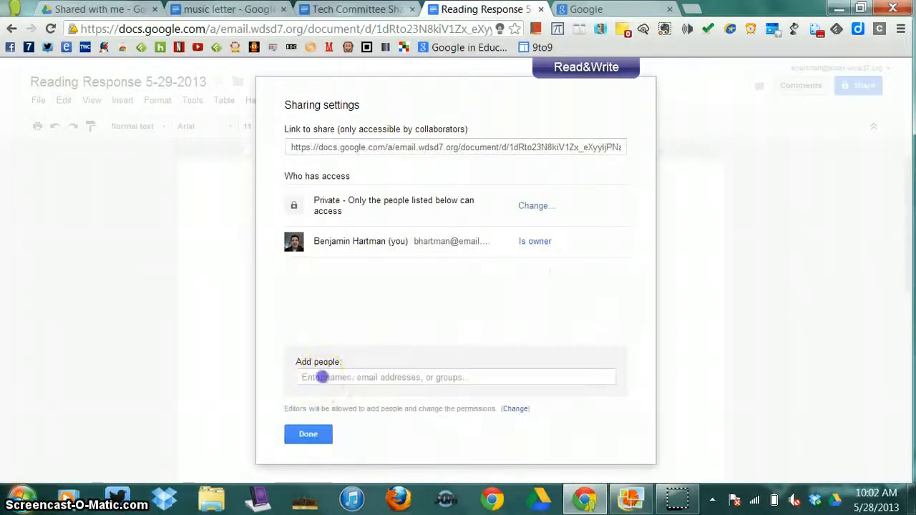
- Share the document with a student's e-mail address found by 100, using Can comment permission, then save and close the sharing settings
click(322, 377)
text(100)
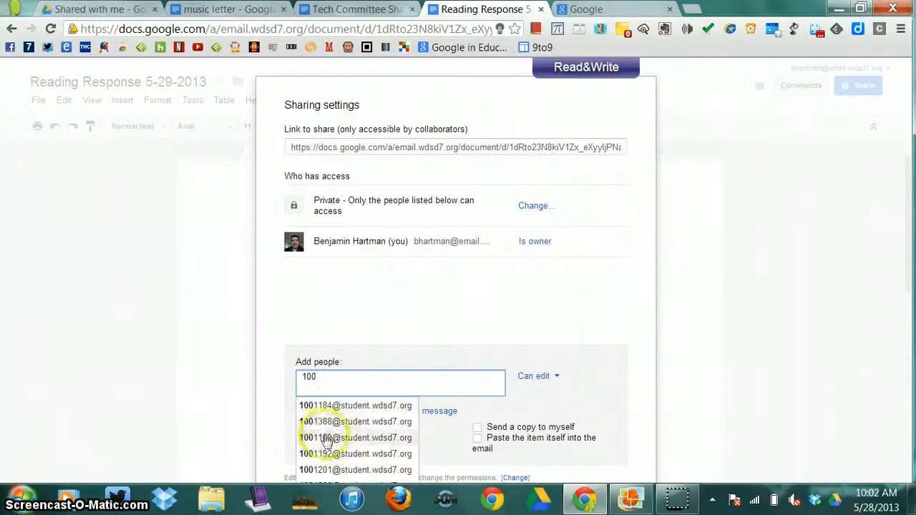
click(324, 406)
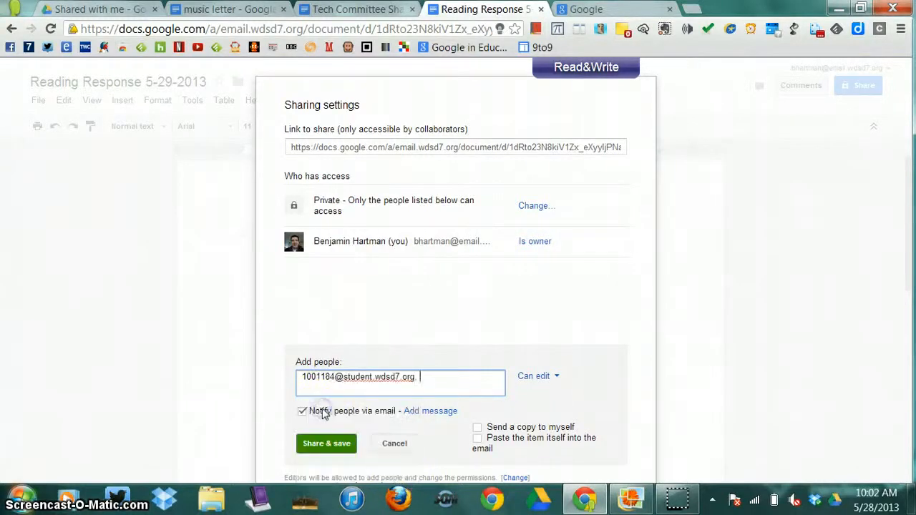
click(545, 380)
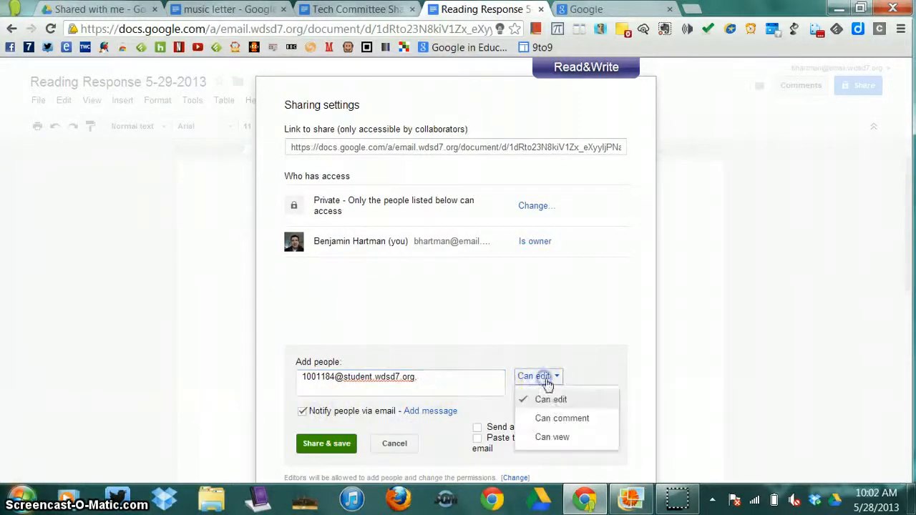
click(563, 418)
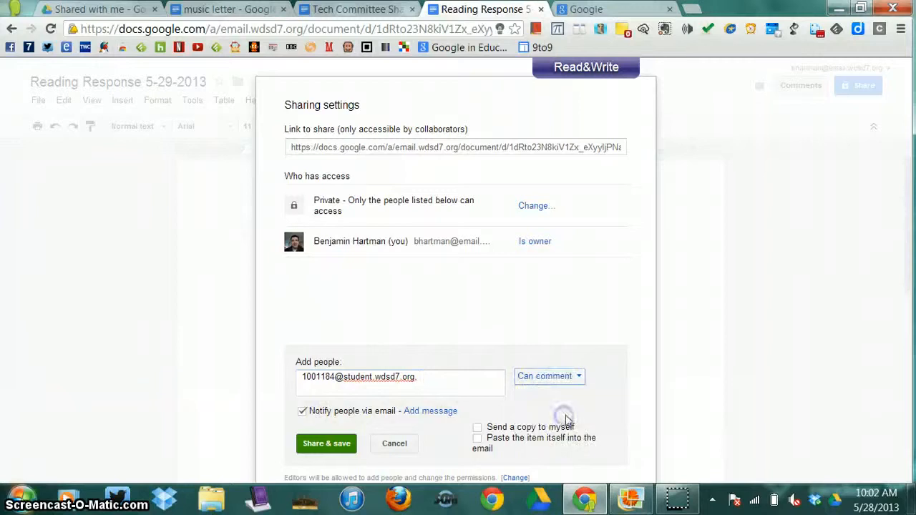
click(327, 441)
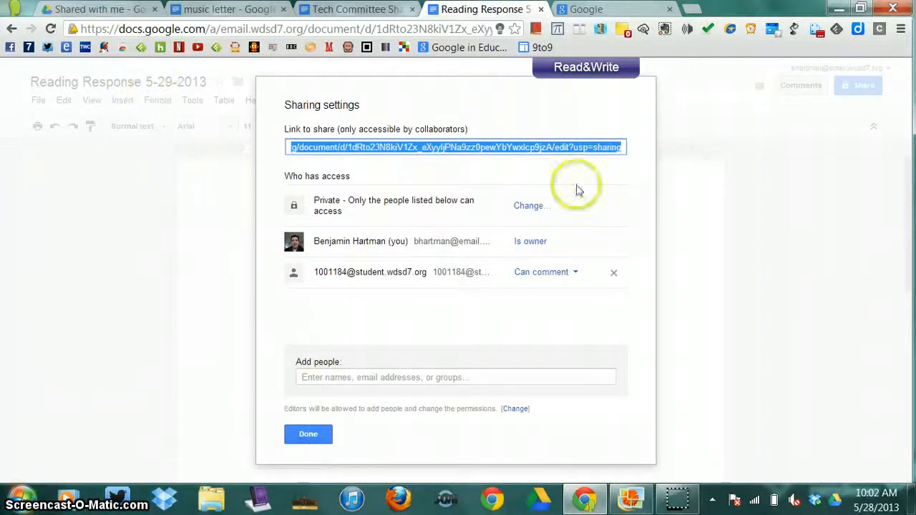
click(297, 435)
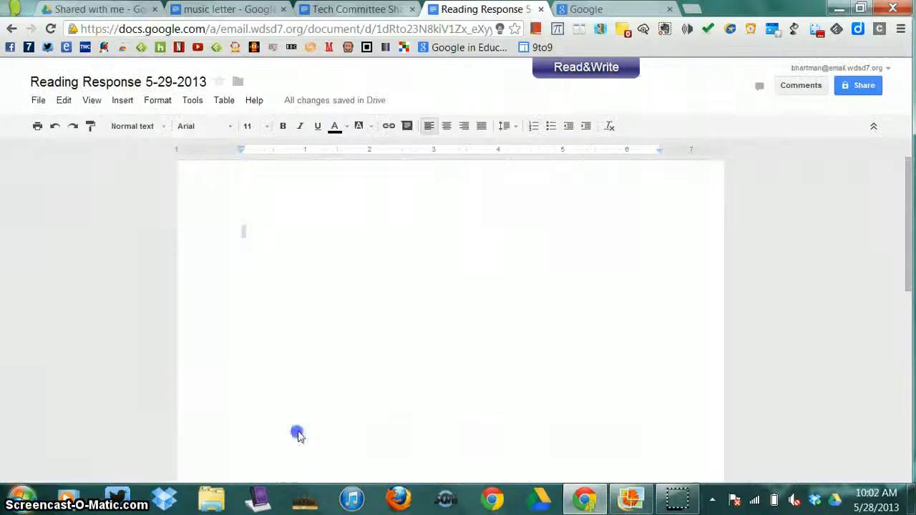
- Look over the Shared with me list and the Tech Committee document, then return to Reading Response 5-29-2013
click(80, 10)
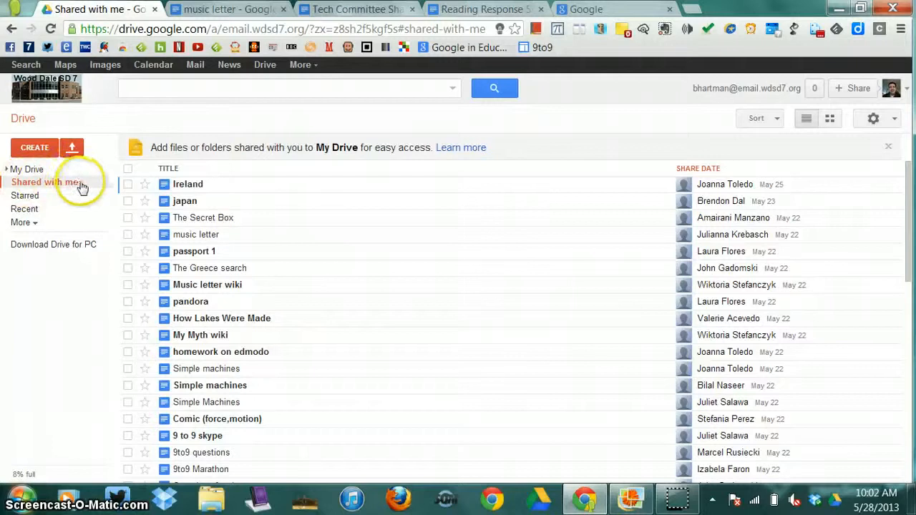
click(365, 10)
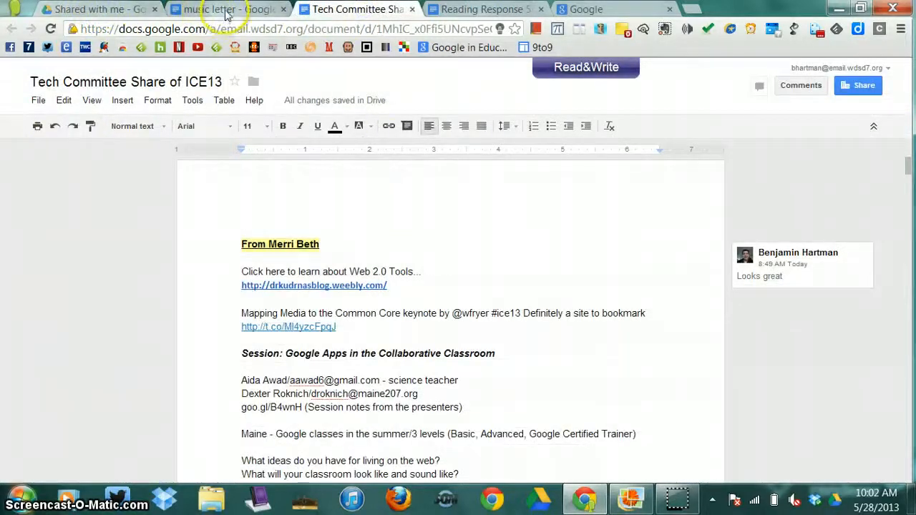
click(462, 9)
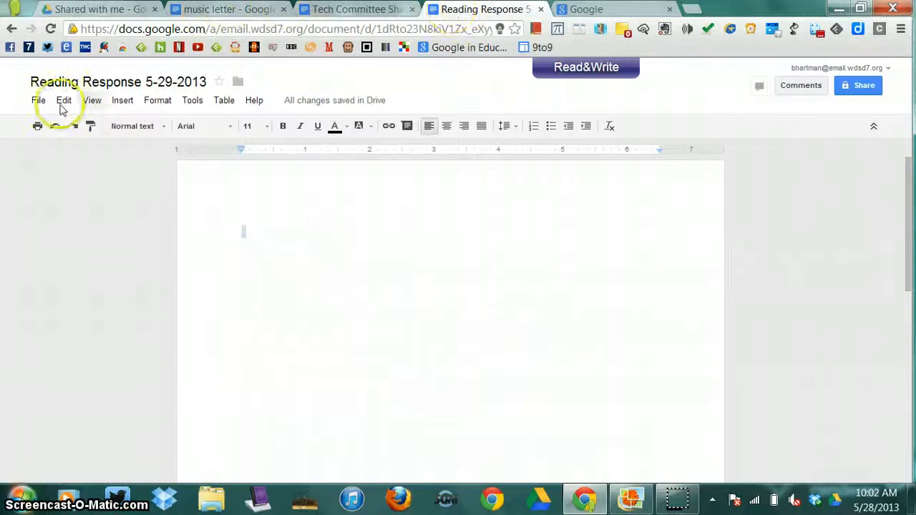
- Reopen the document's sharing settings and turn off email notification for people being added
click(38, 101)
click(62, 125)
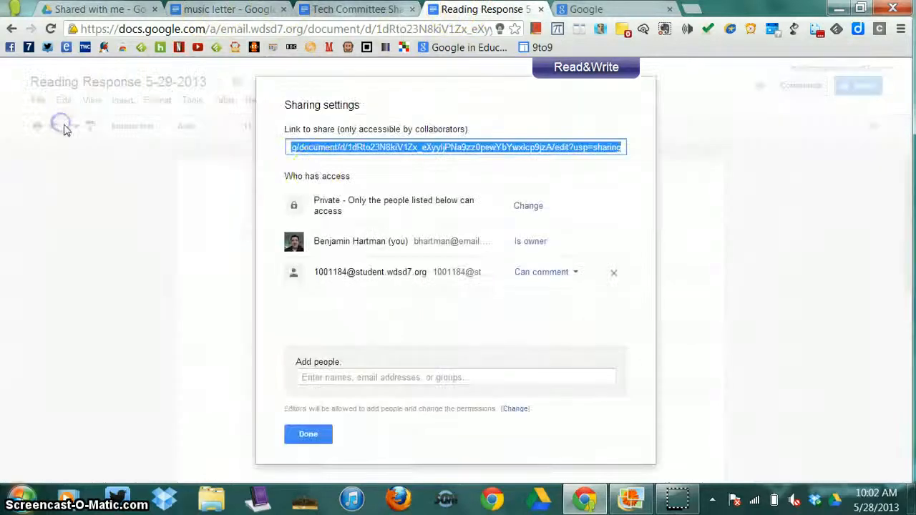
click(384, 377)
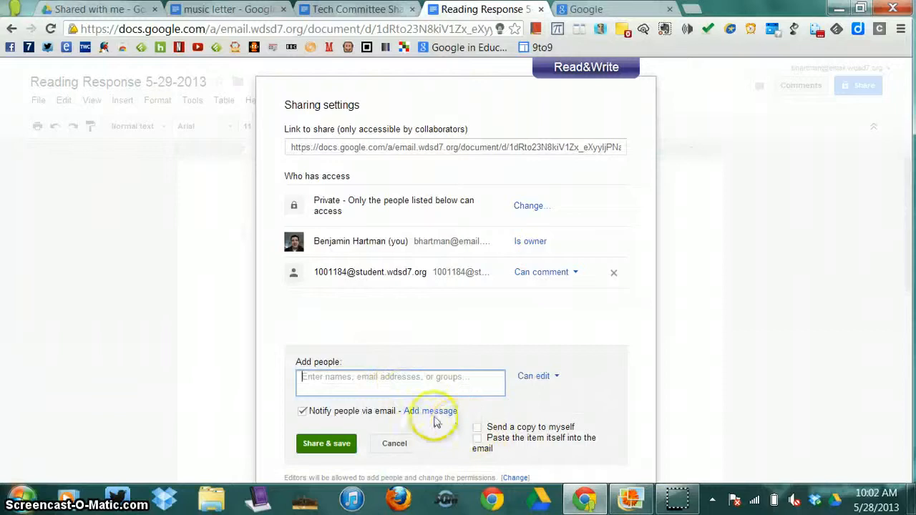
click(301, 410)
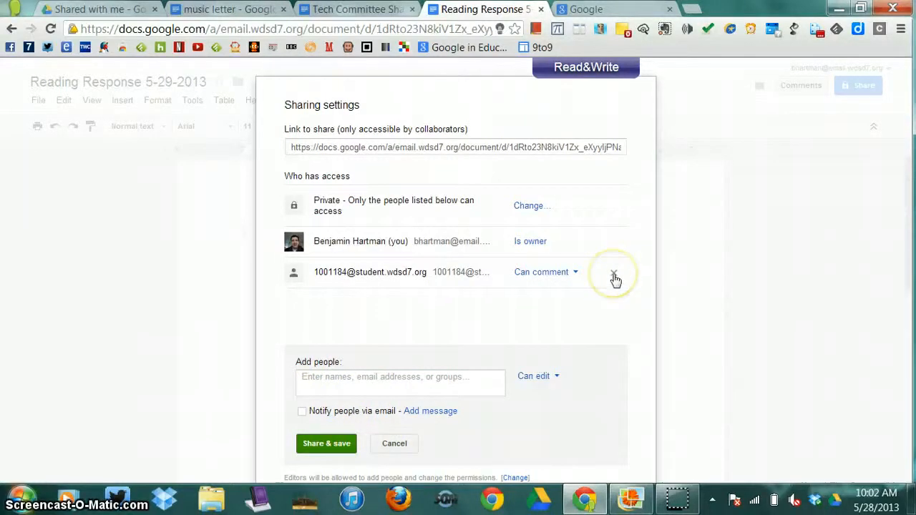
- Check the student's available permission levels, then remove the student from the share and save the change
click(574, 273)
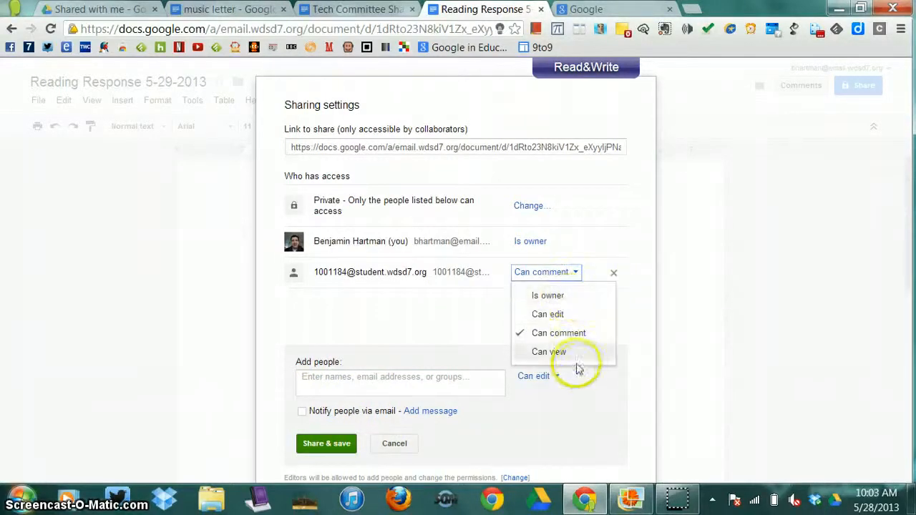
click(612, 276)
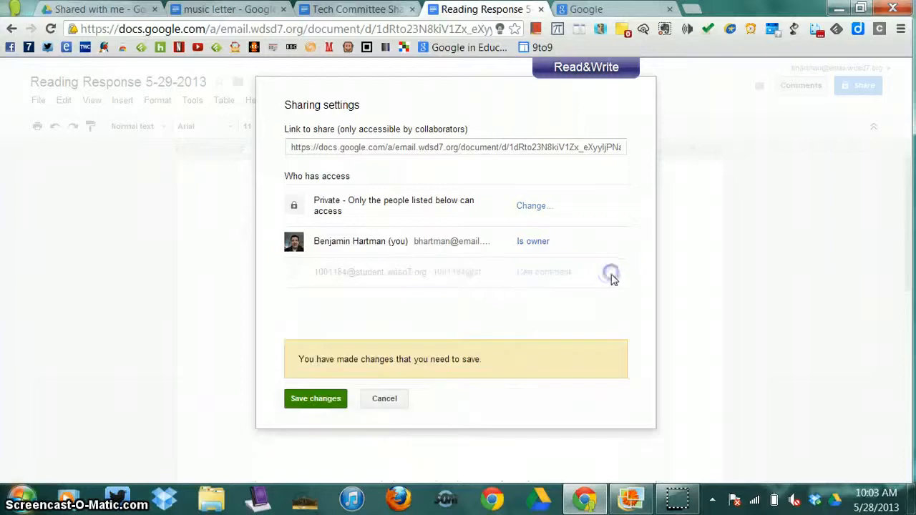
click(309, 398)
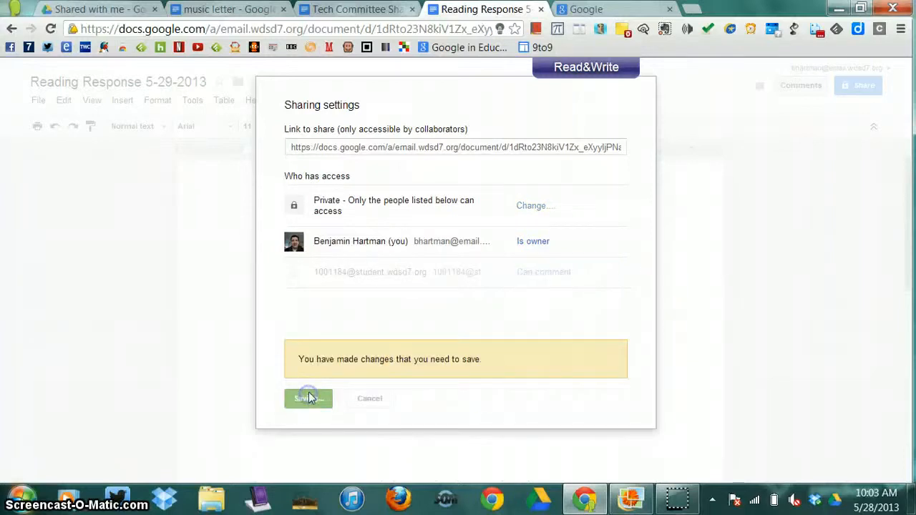
- Close the Reading Response document and switch to Photo Gallery to show the chrome on picture
click(540, 10)
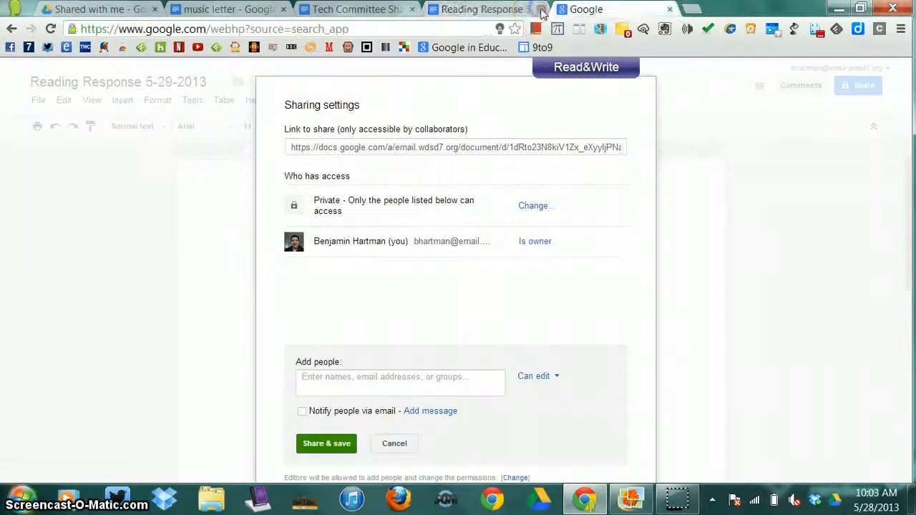
click(631, 499)
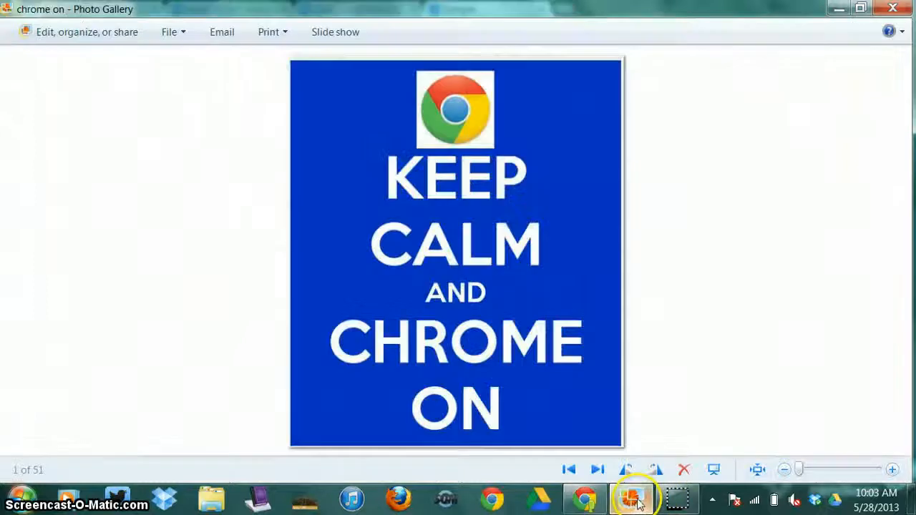
click(676, 501)
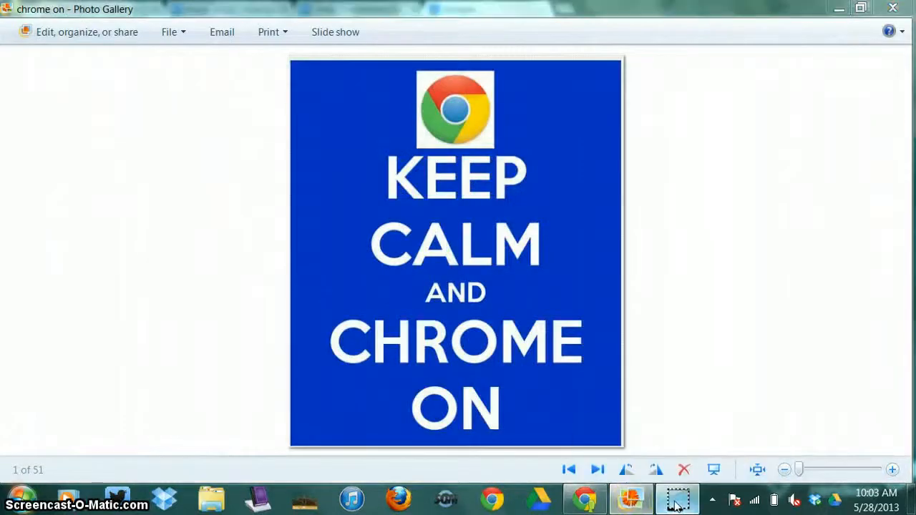